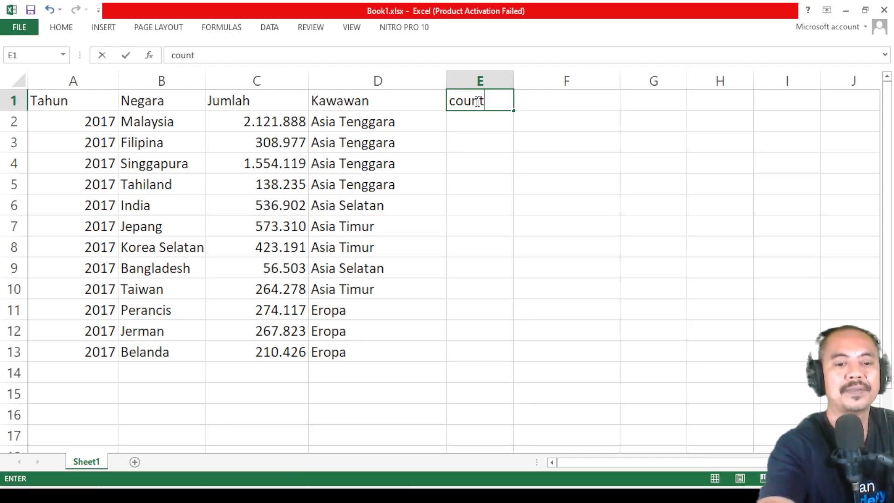
# Enter the column heading "countif" in cell E1, beside the Kawawan heading
pyautogui.write('i')
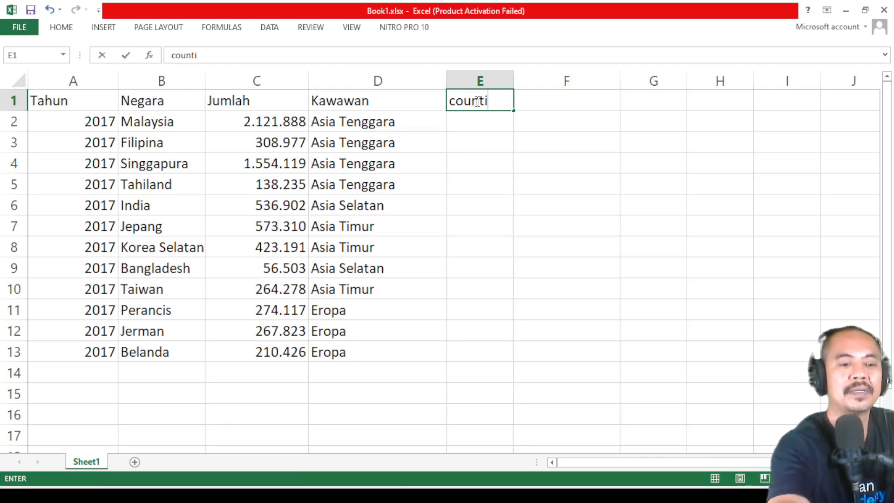
pyautogui.write('f')
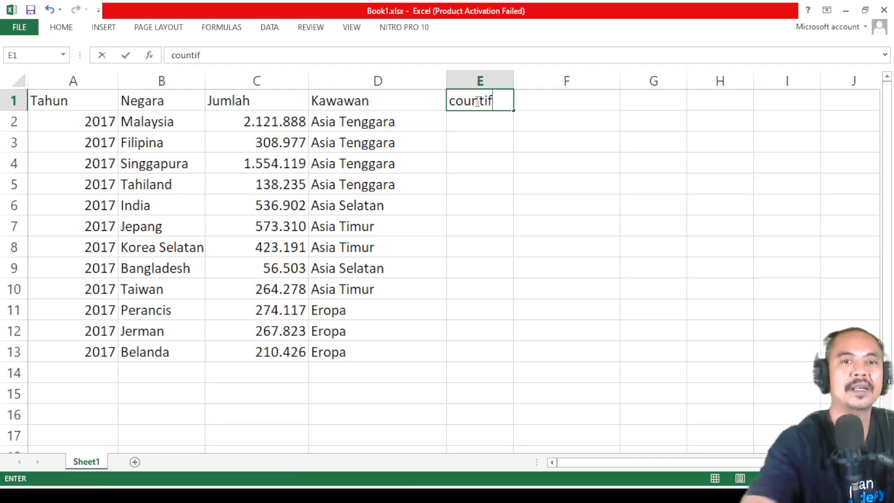
pyautogui.click(542, 171)
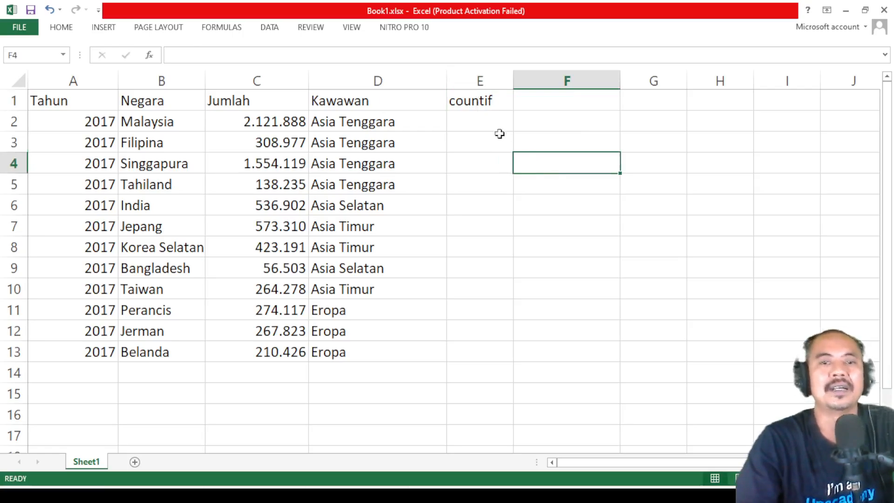
# Enter the formula =countif(D2:D13;D2) in E2 to count how often the row's region occurs in the Kawawan column
pyautogui.click(485, 126)
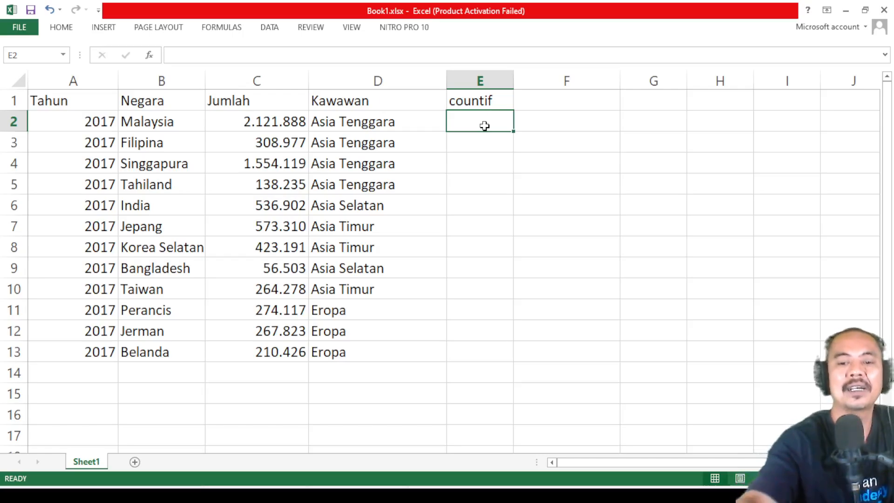
pyautogui.write('=')
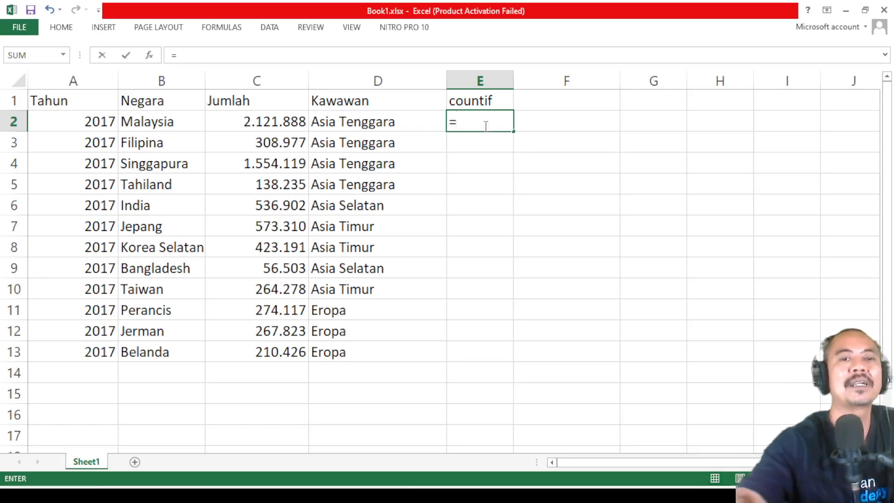
pyautogui.write('co')
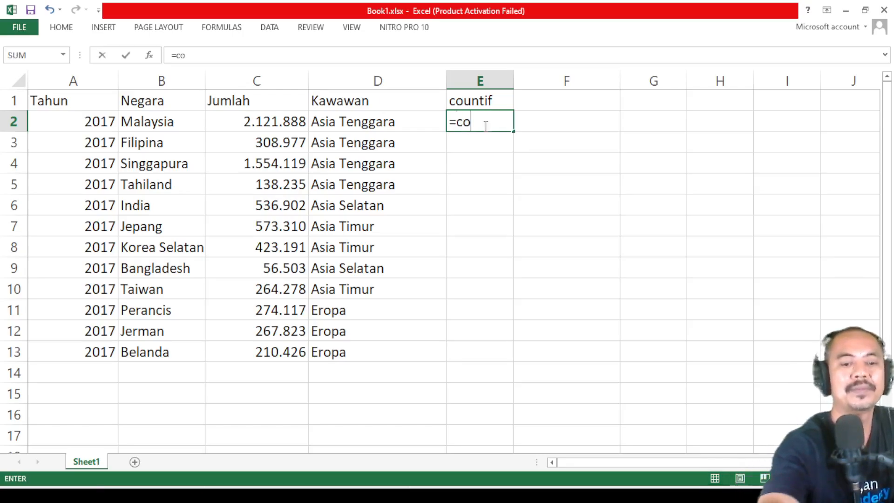
pyautogui.write('unt')
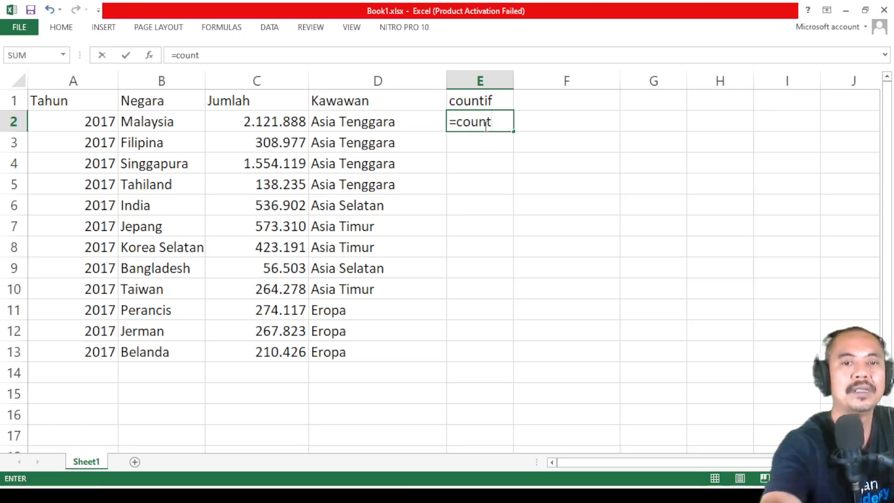
pyautogui.write('if')
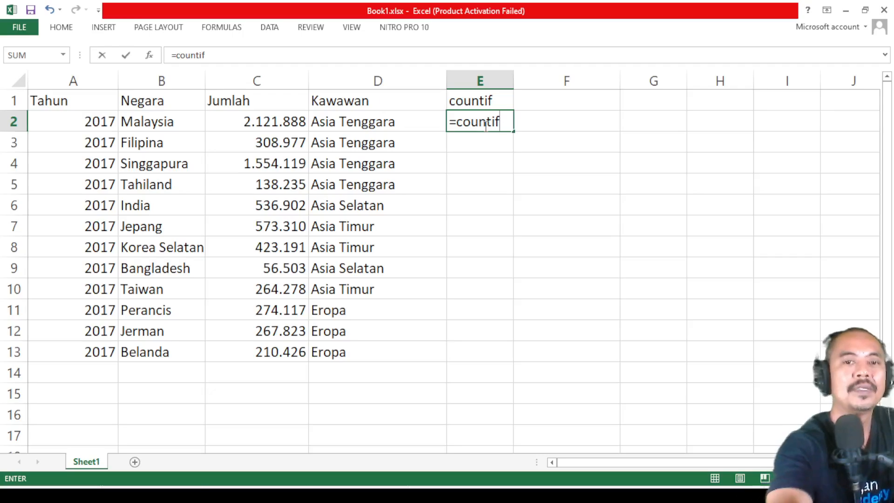
pyautogui.write('(')
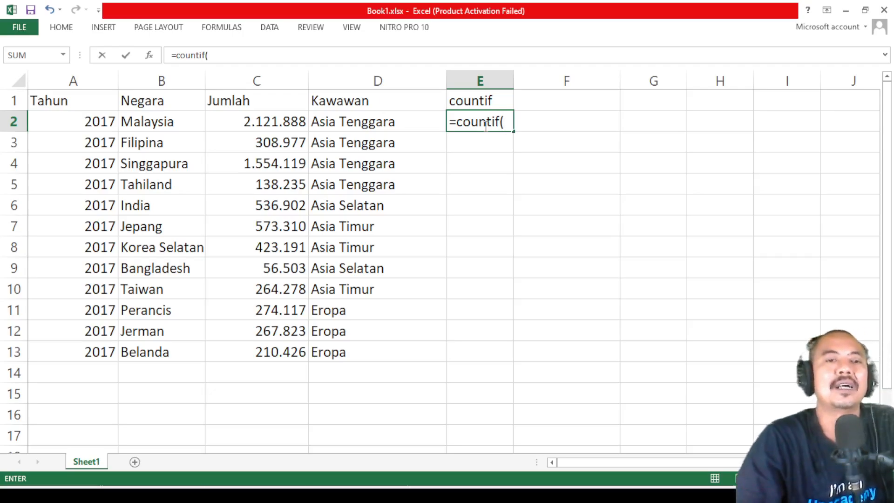
pyautogui.click(355, 124)
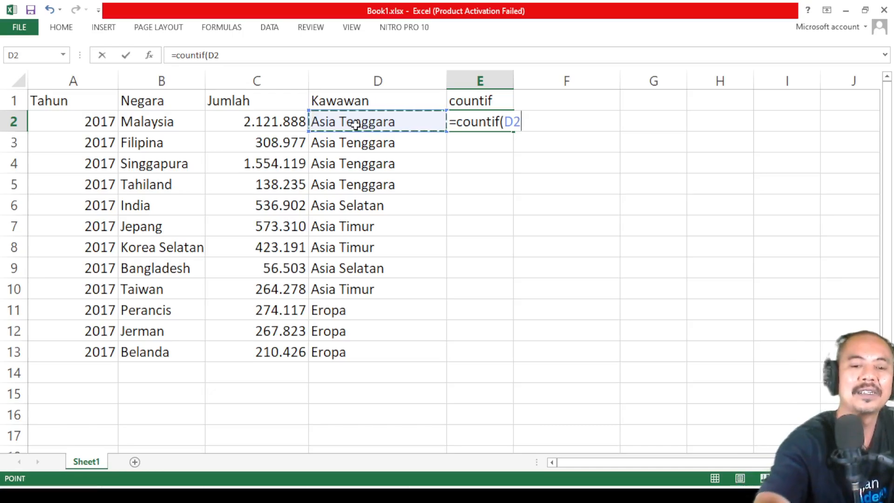
pyautogui.press('F8')
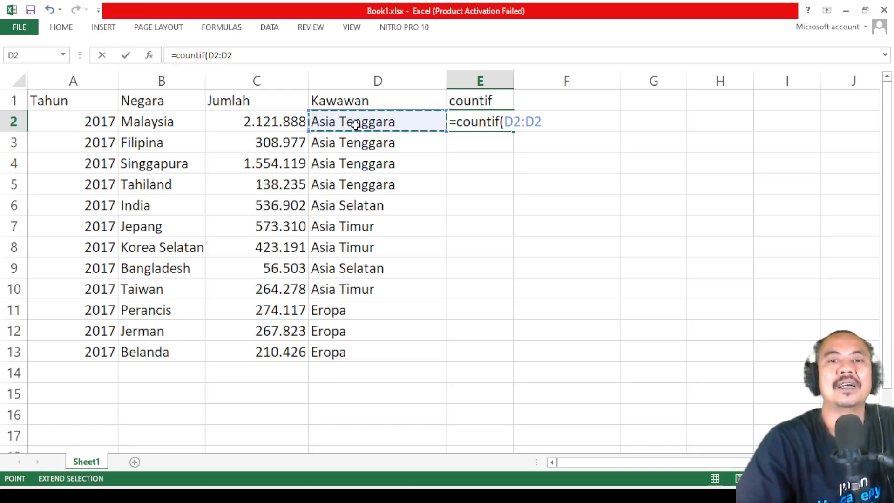
pyautogui.click(328, 355)
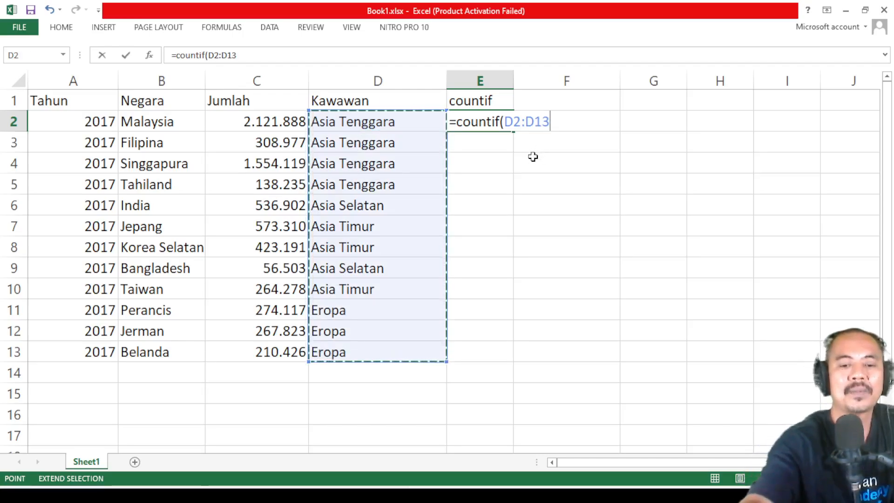
pyautogui.write(';')
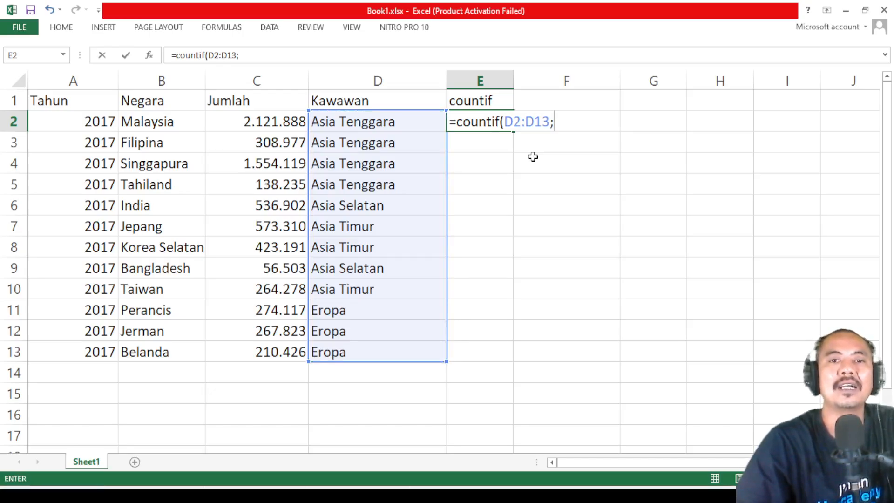
pyautogui.click(368, 122)
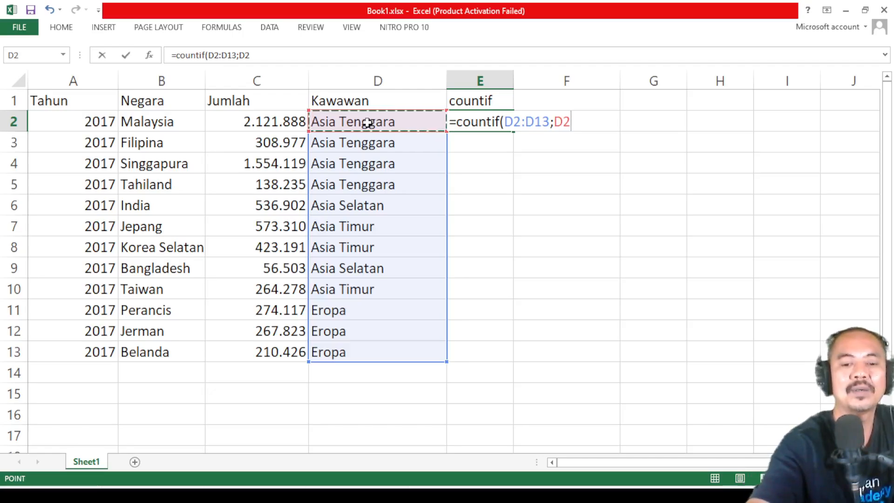
pyautogui.write(')')
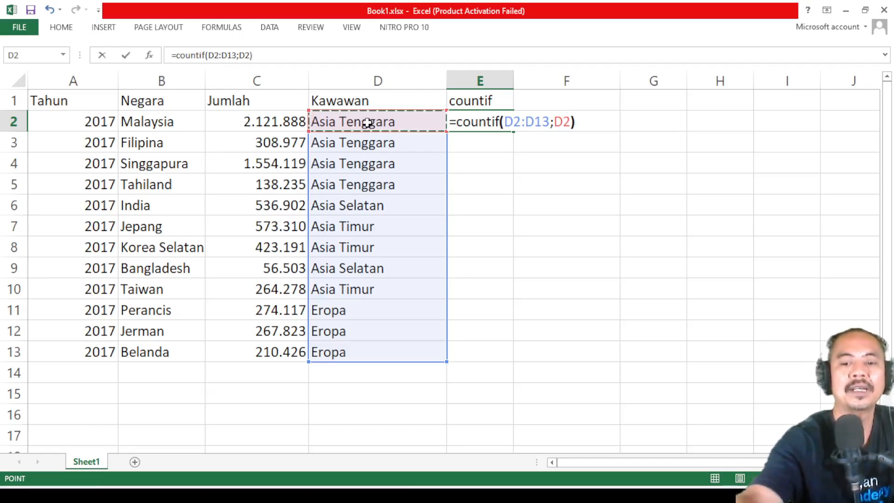
pyautogui.press('Return')
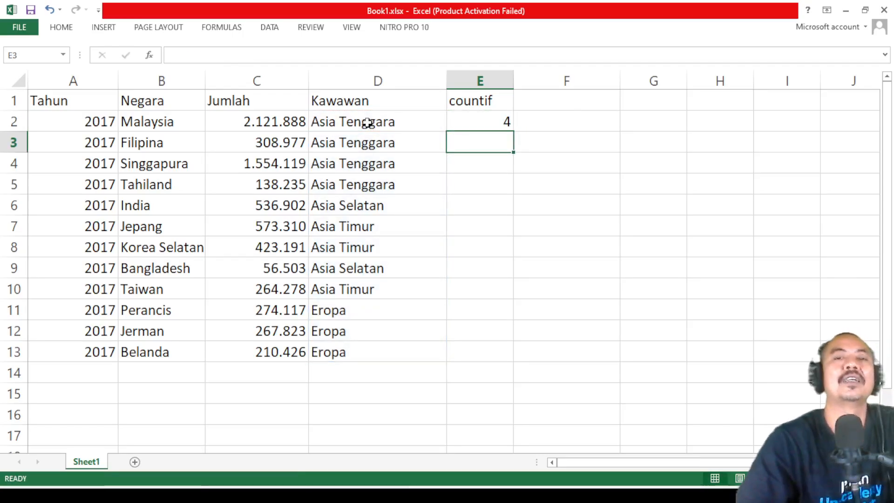
# Fill the COUNTIF formula from E2 down to E13 and compare the copied formulas in E2, E3 and E4
pyautogui.click(487, 120)
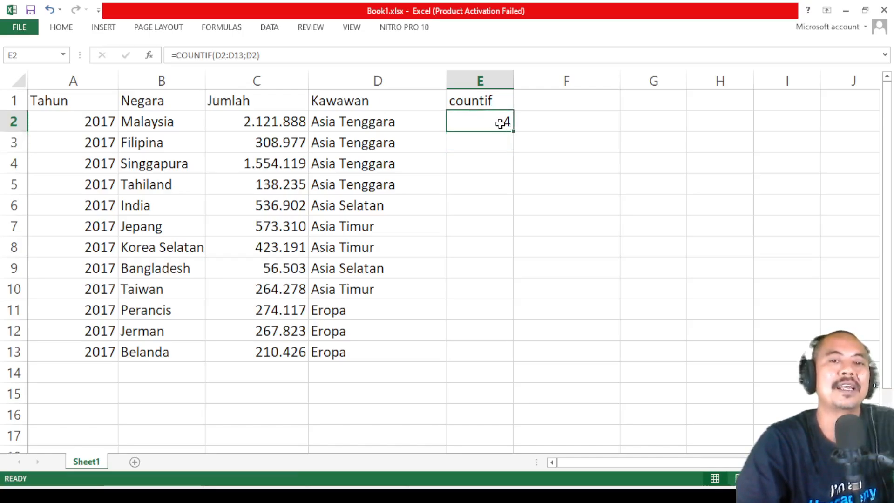
pyautogui.moveTo(513, 133); pyautogui.dragTo(499, 355)
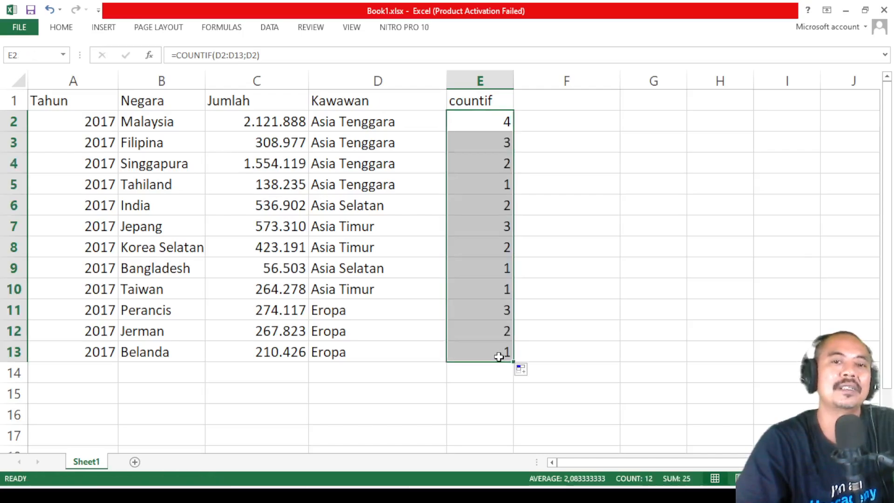
pyautogui.click(480, 142)
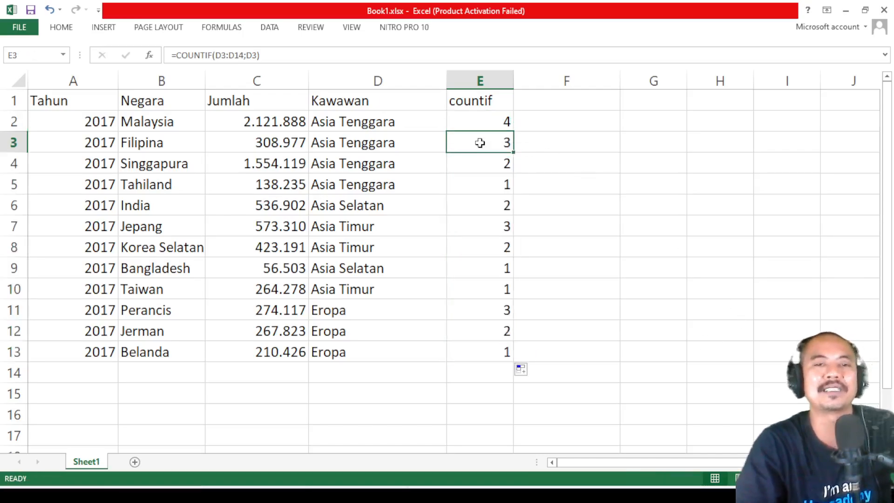
pyautogui.click(485, 170)
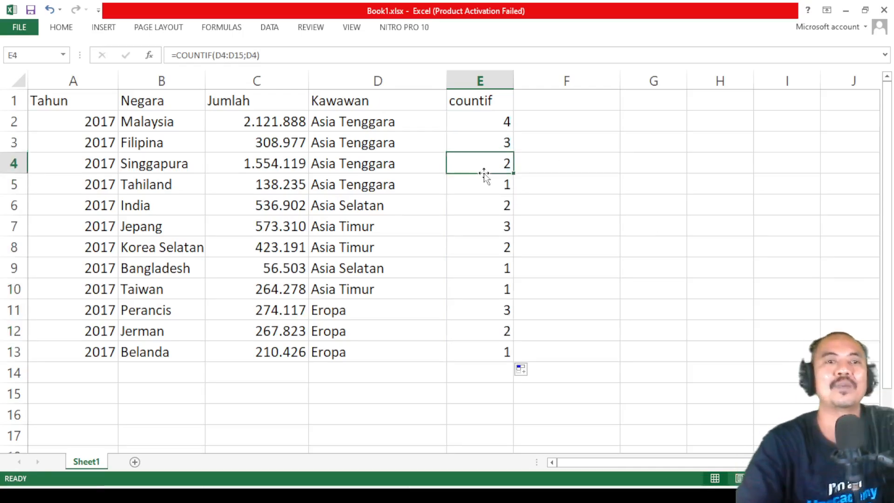
pyautogui.click(489, 142)
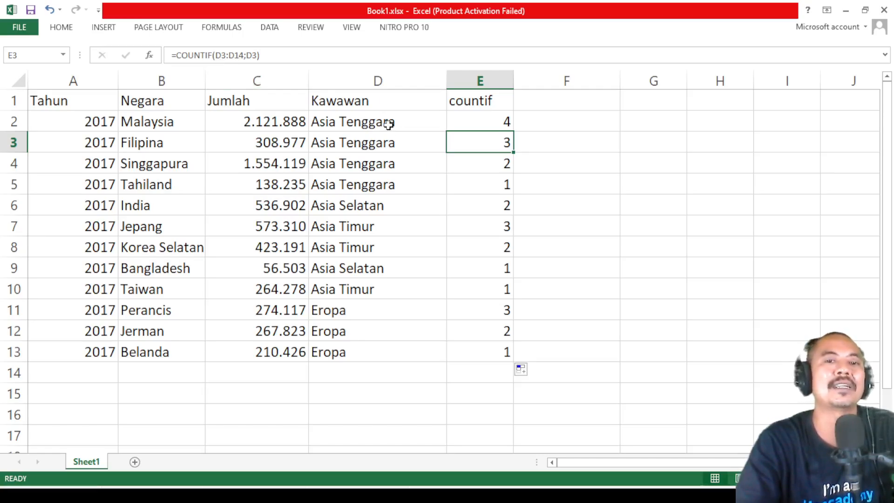
pyautogui.click(479, 123)
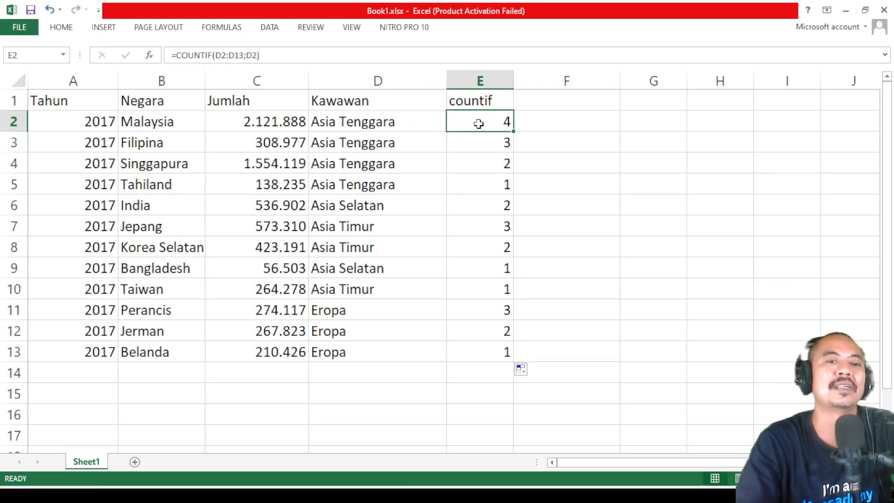
pyautogui.click(482, 144)
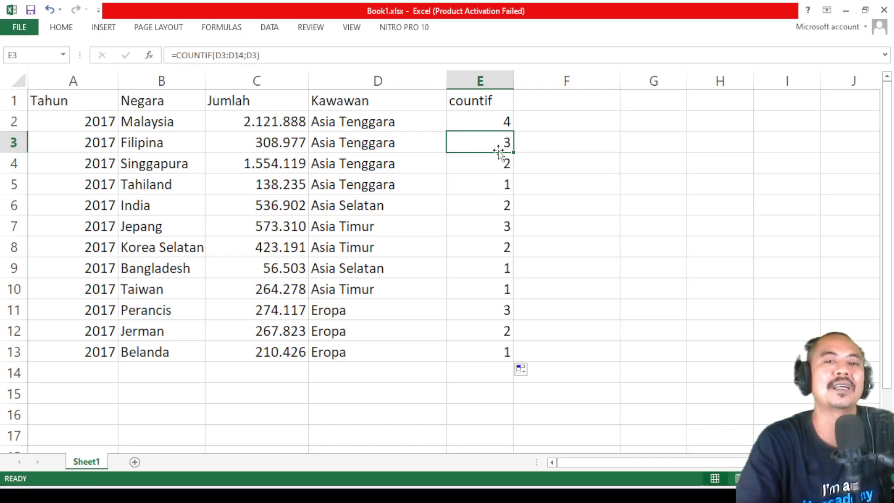
# Copy the COUNTIF formula from E2 across into F2
pyautogui.click(464, 123)
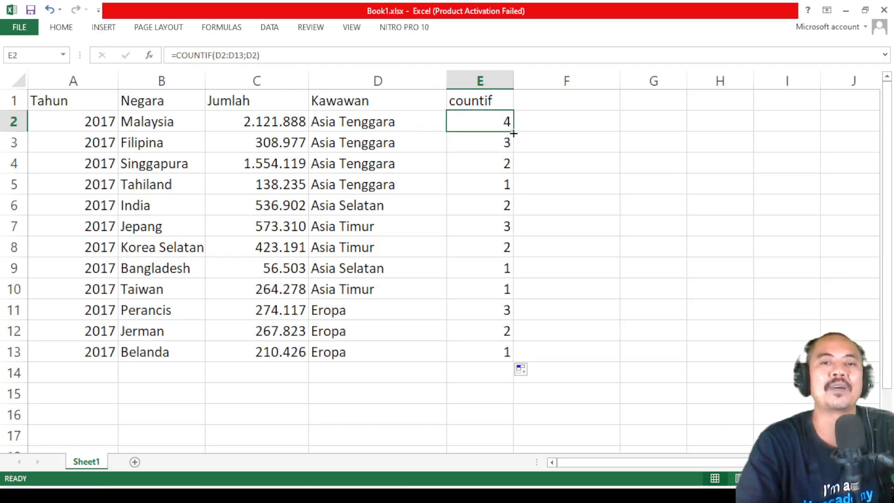
pyautogui.moveTo(514, 131); pyautogui.dragTo(549, 145)
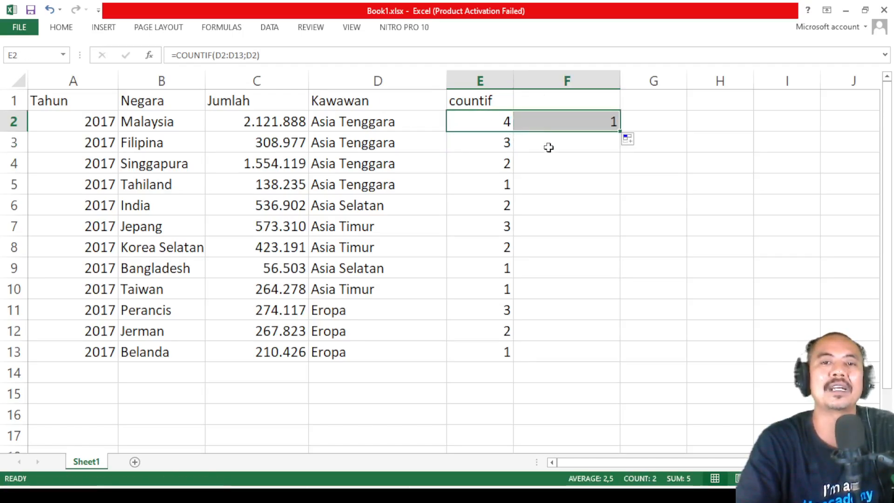
pyautogui.click(577, 149)
pyautogui.click(568, 121)
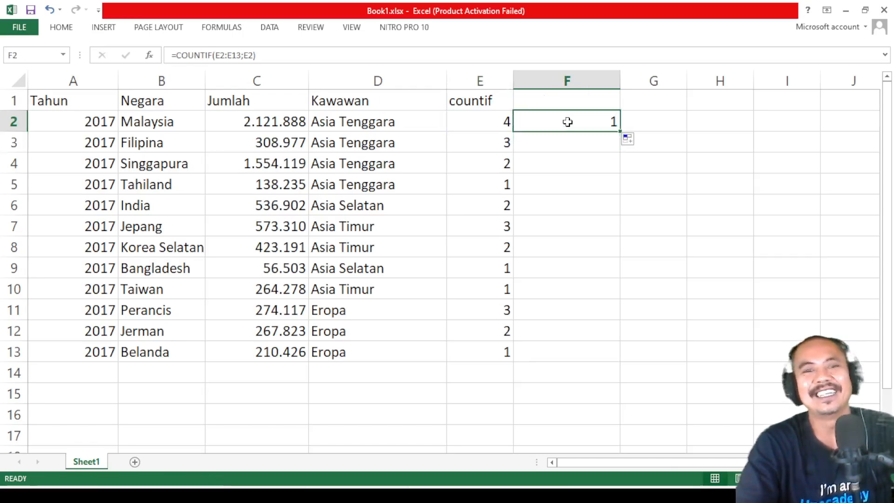
# Change the counted range in F2's COUNTIF formula to the absolute reference $D$2:$D$13, covering the Kawawan column
pyautogui.click(219, 55)
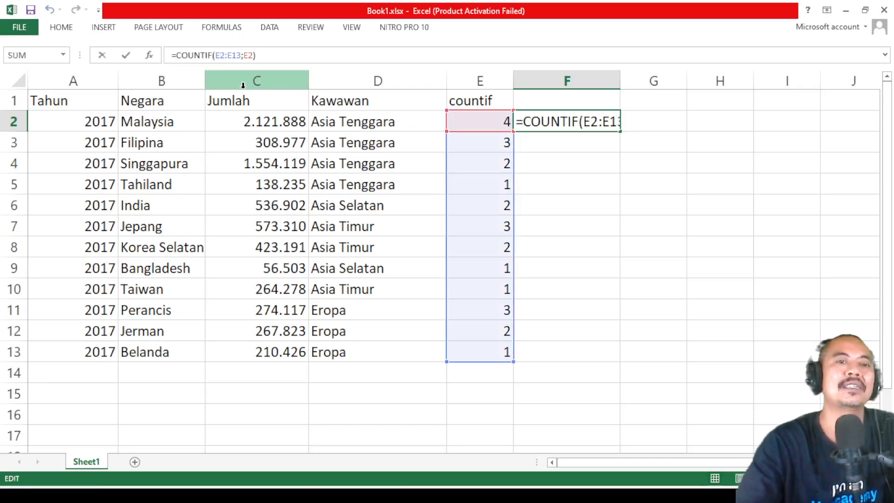
pyautogui.press('BackSpace')
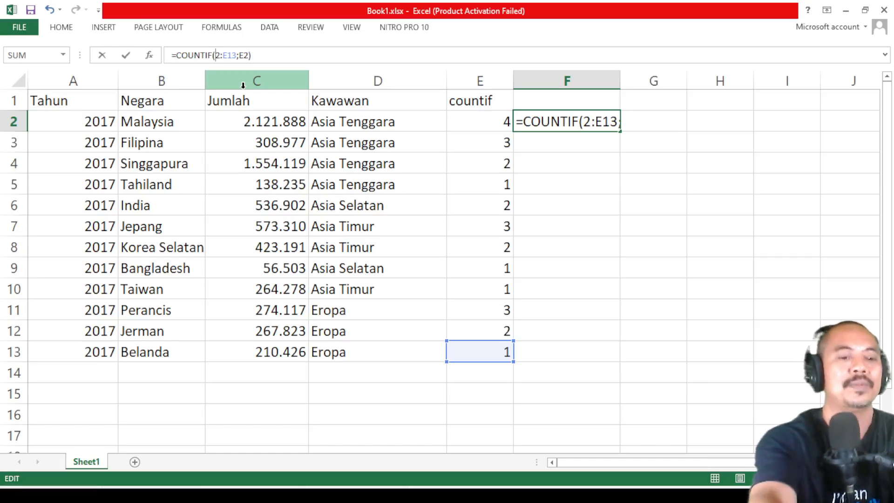
pyautogui.write('$')
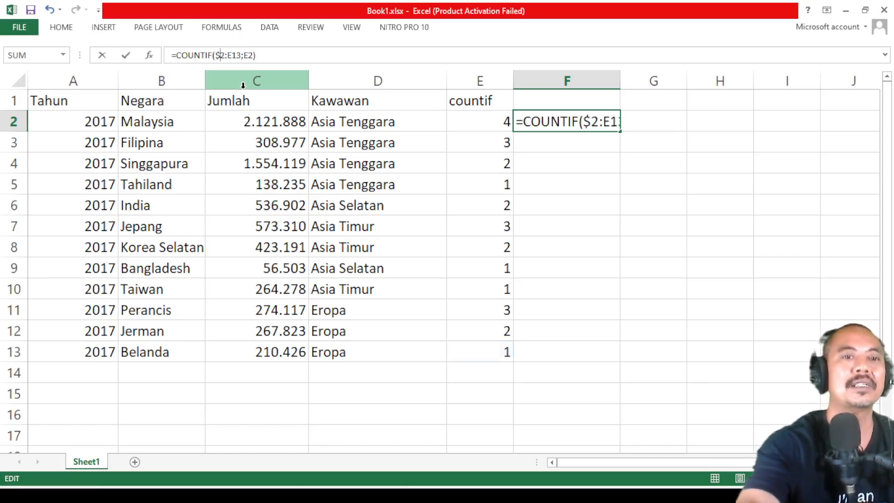
pyautogui.write('d')
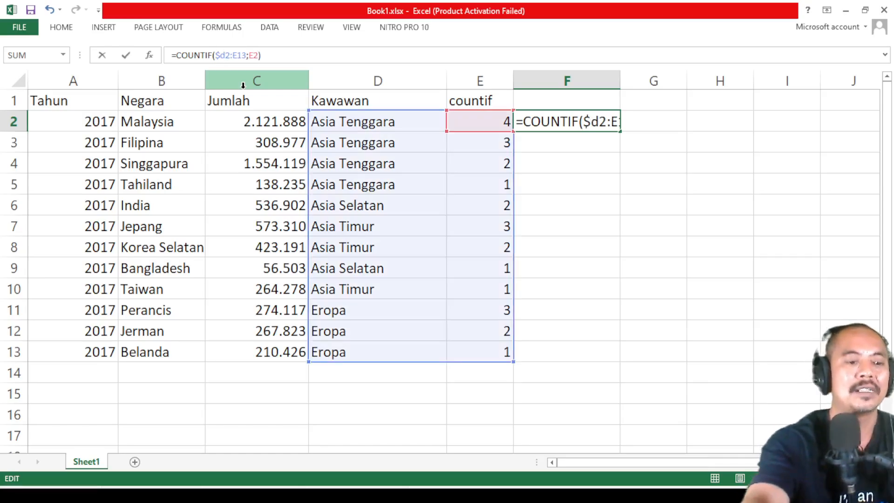
pyautogui.write('$')
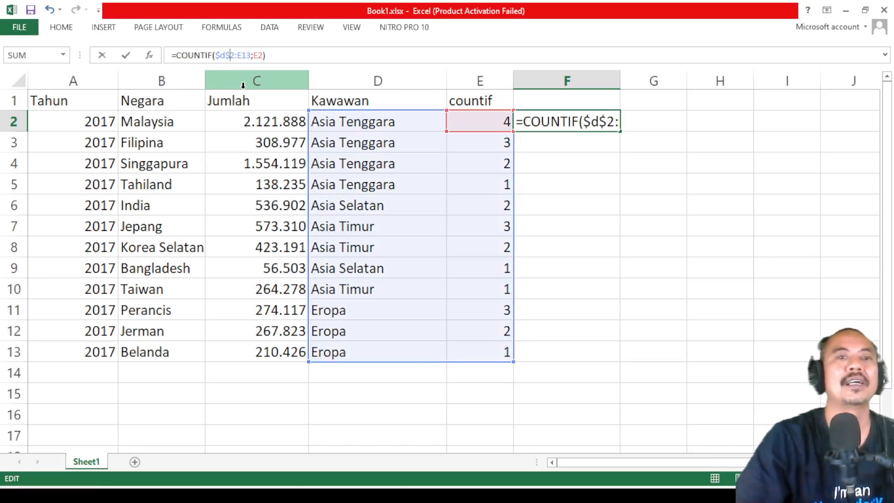
pyautogui.click(244, 59)
pyautogui.press('BackSpace')
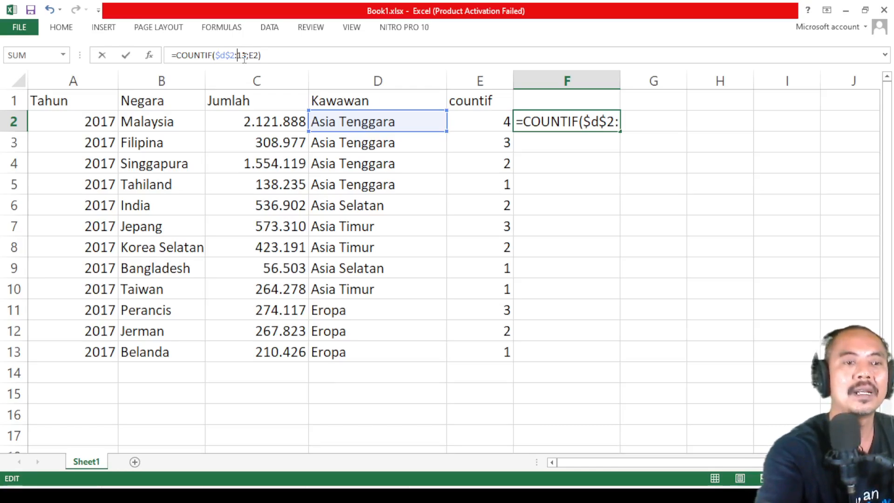
pyautogui.write('$')
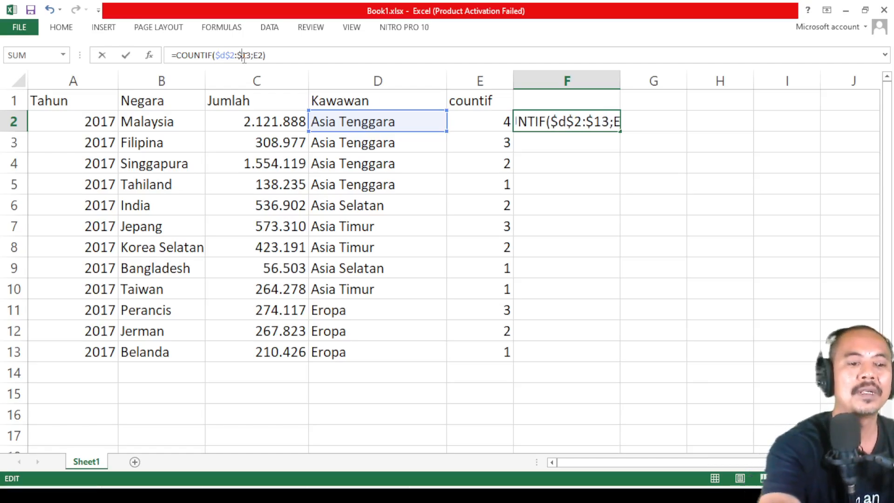
pyautogui.write('d')
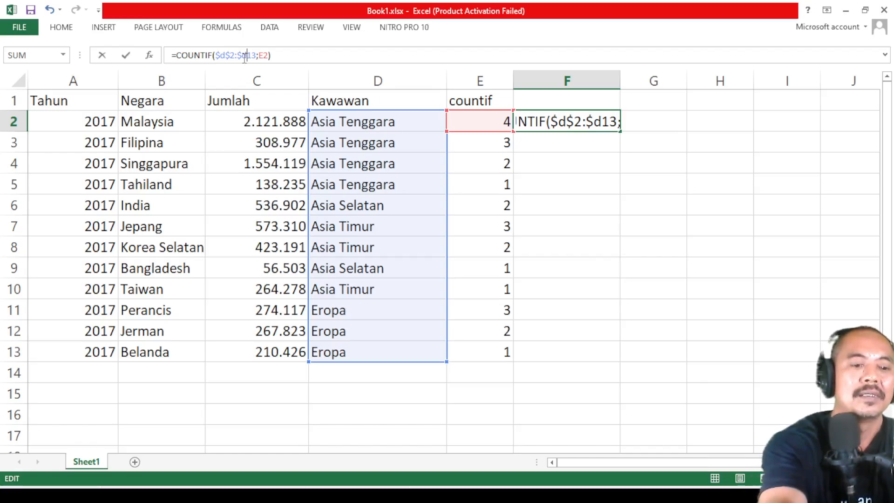
pyautogui.write('$')
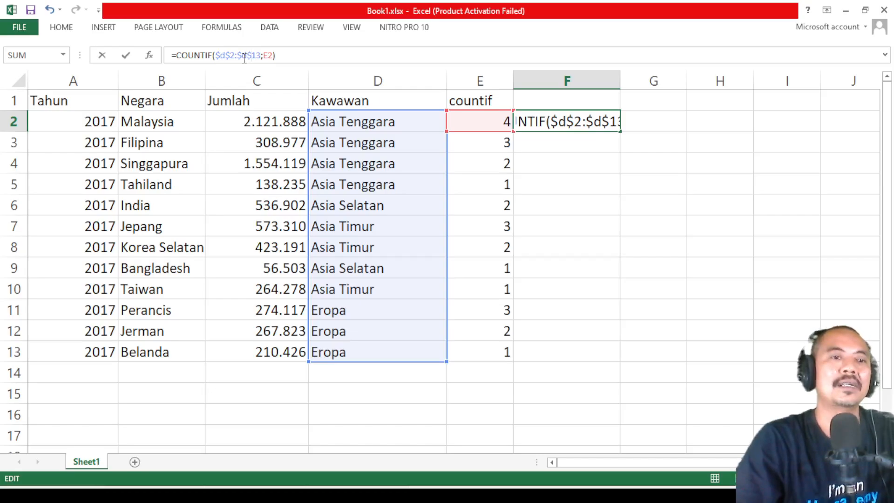
# Change the criterion in F2's COUNTIF formula to the relative reference D2 and confirm the formula
pyautogui.click(268, 55)
pyautogui.press('BackSpace')
pyautogui.write('d')
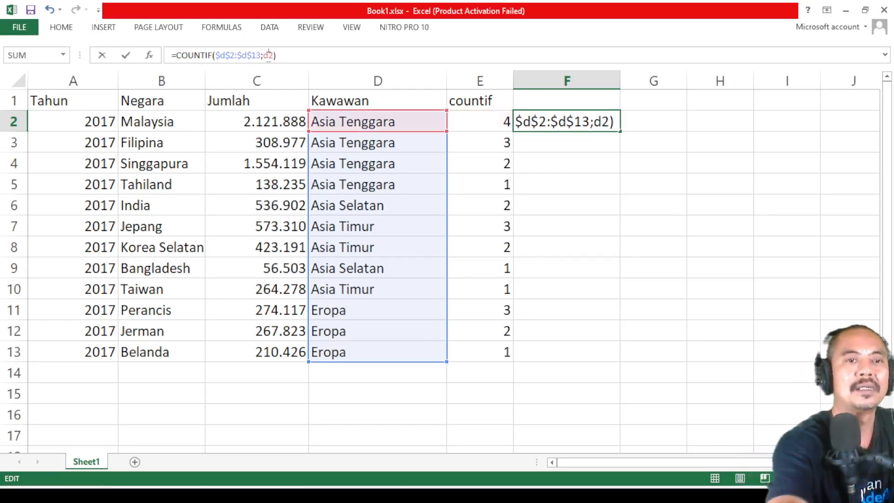
pyautogui.click(553, 188)
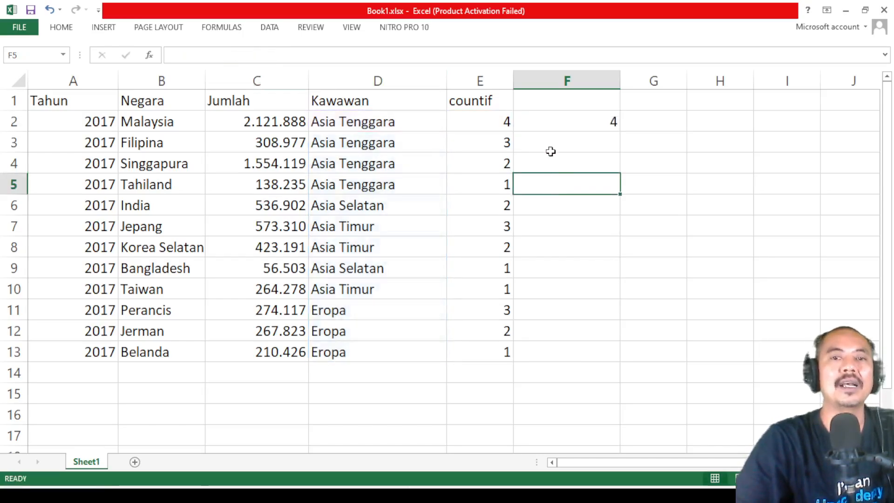
# Fill the COUNTIF formula with the locked range from F2 down to F13
pyautogui.click(555, 118)
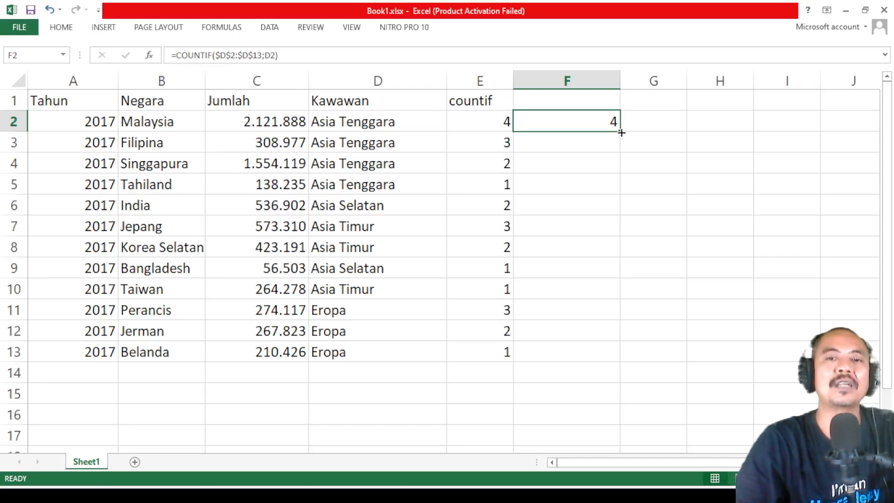
pyautogui.moveTo(622, 133); pyautogui.dragTo(622, 352)
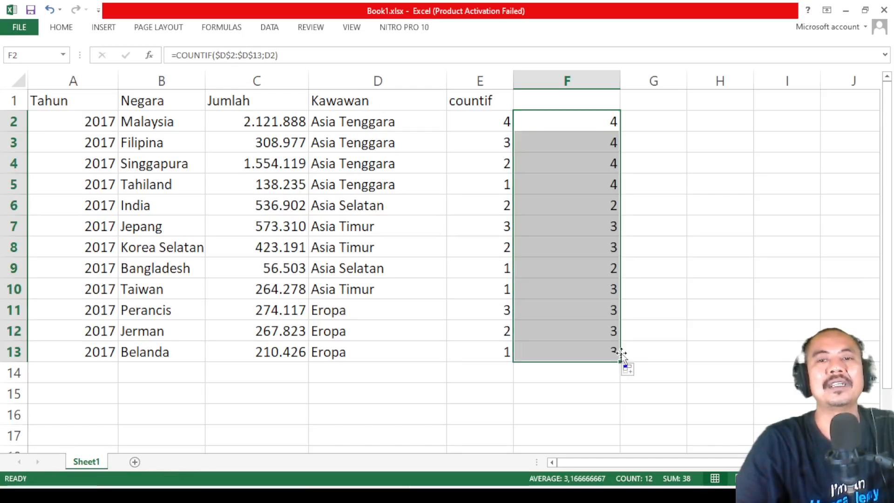
pyautogui.click(719, 267)
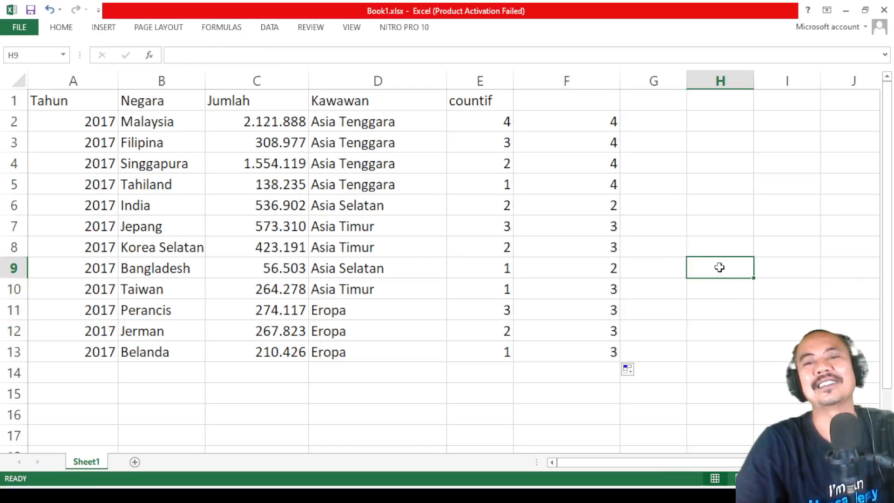
# Check the copied COUNTIF formulas in F2 through F6, and compare F9 with its Kawawan entry in D9
pyautogui.click(602, 126)
pyautogui.click(596, 143)
pyautogui.click(595, 164)
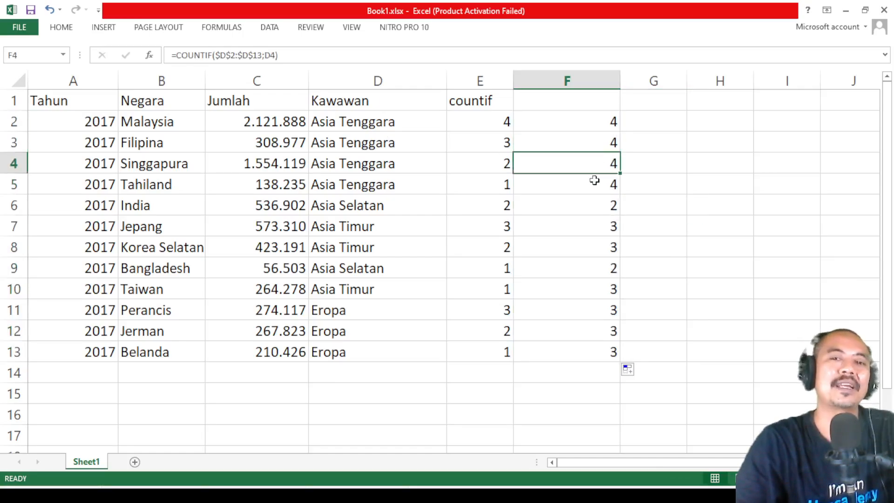
pyautogui.click(593, 188)
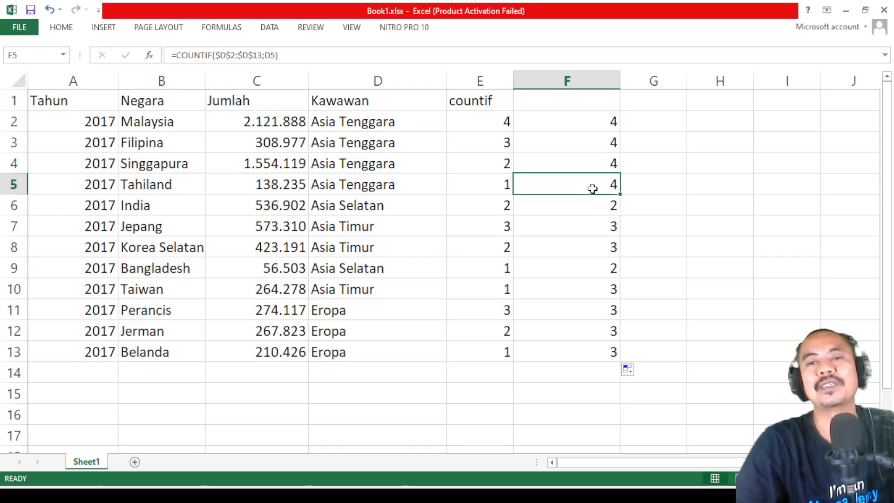
pyautogui.click(557, 203)
pyautogui.click(343, 269)
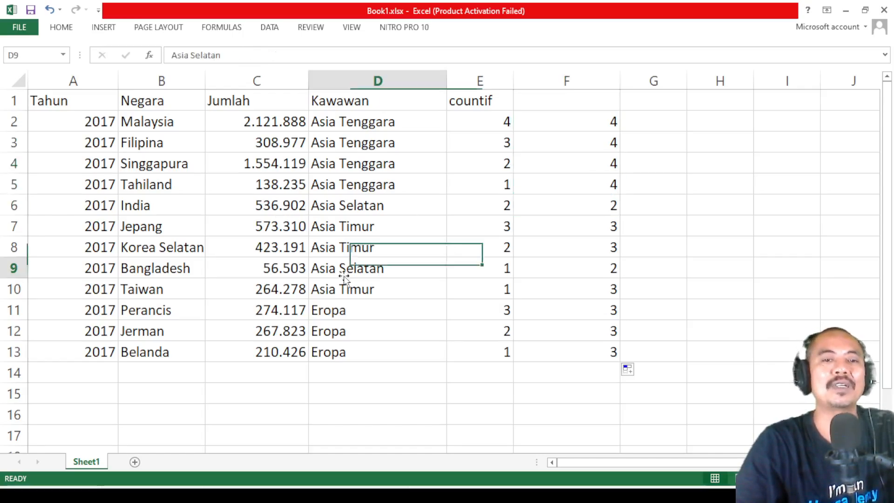
pyautogui.click(569, 266)
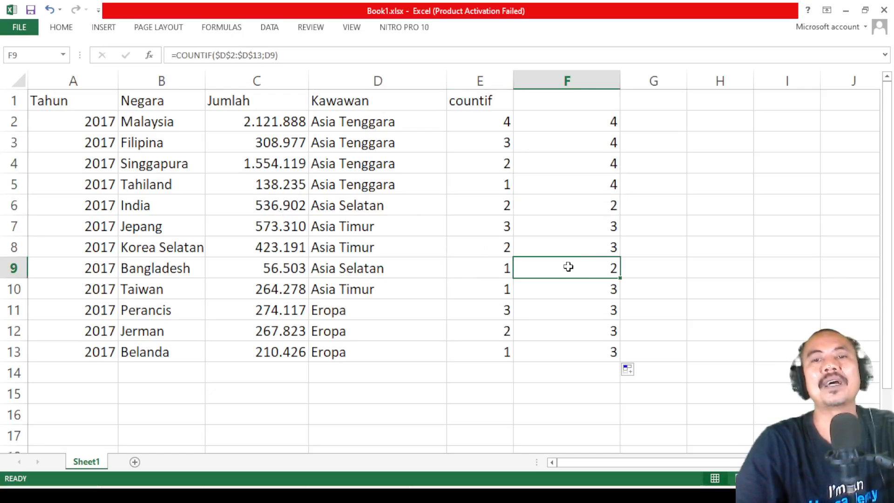
# Compare the range and criterion references in F2 and F3 with the unlocked formula in E5
pyautogui.click(547, 116)
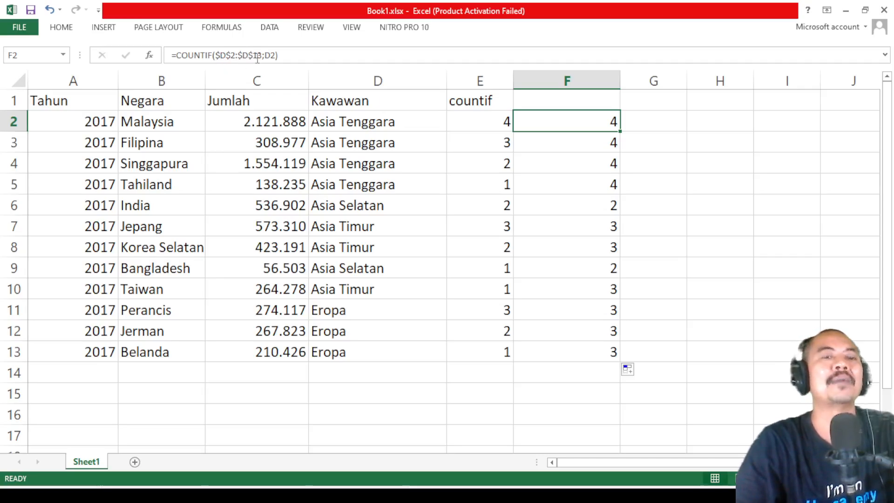
pyautogui.click(593, 144)
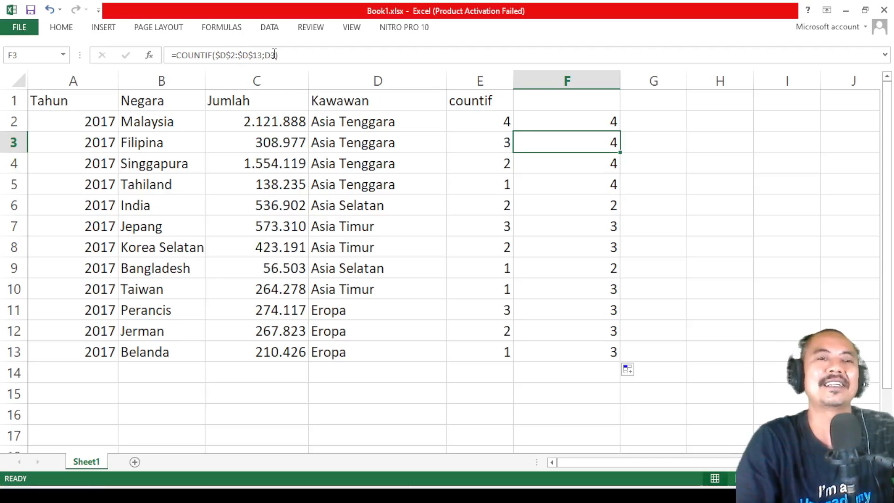
pyautogui.click(448, 178)
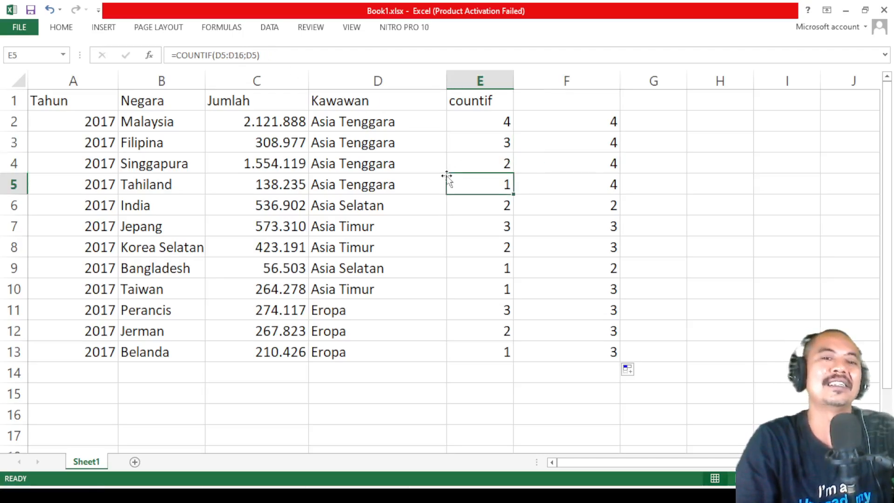
# Examine the Asia Tenggara and Asia Selatan entries in the Kawawan column against their counts in column F
pyautogui.click(400, 121)
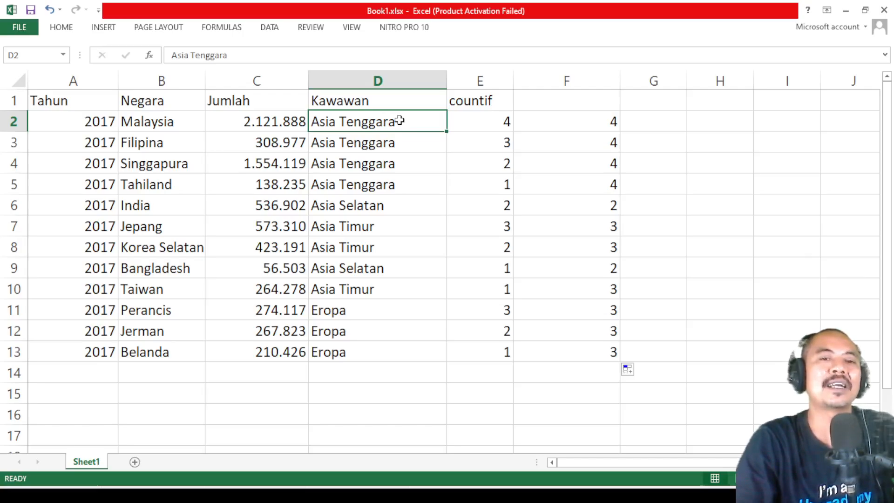
pyautogui.click(604, 129)
pyautogui.click(599, 148)
pyautogui.click(421, 144)
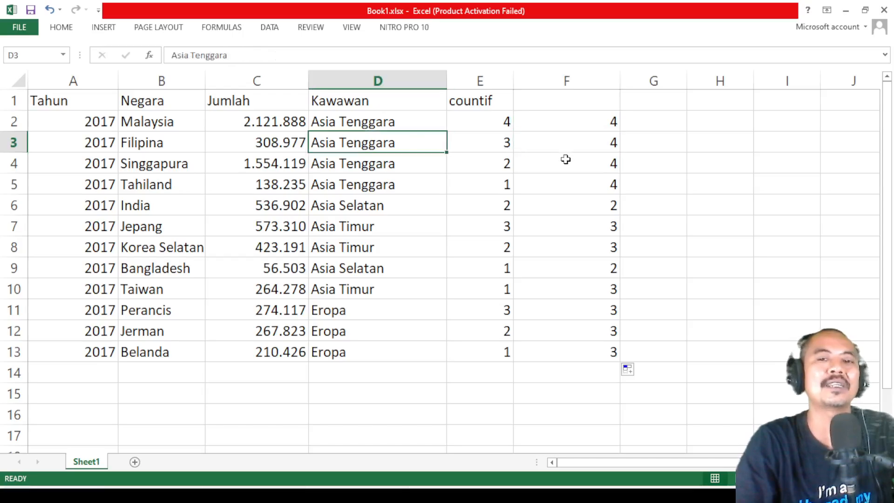
pyautogui.click(565, 168)
pyautogui.click(564, 186)
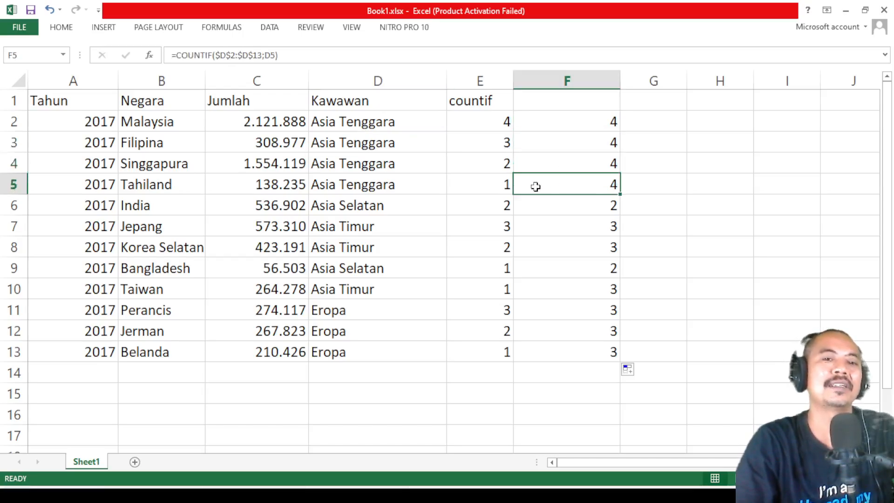
pyautogui.click(395, 206)
pyautogui.click(377, 270)
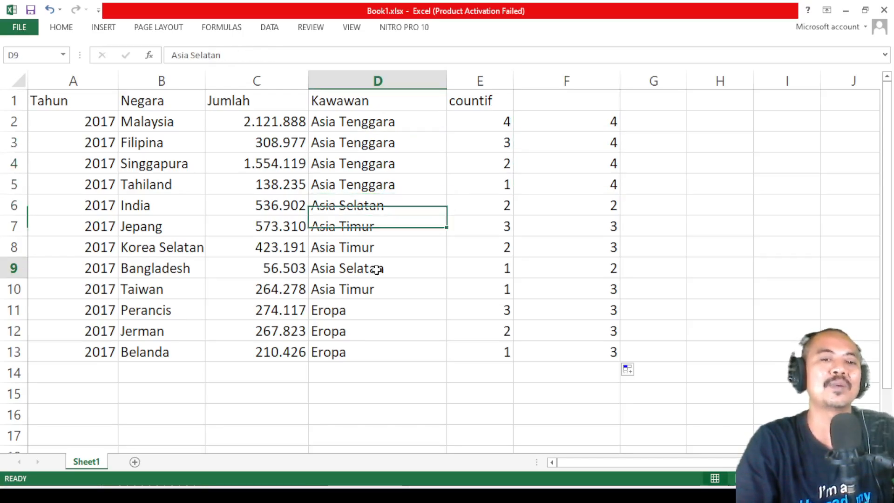
pyautogui.click(391, 205)
pyautogui.click(582, 203)
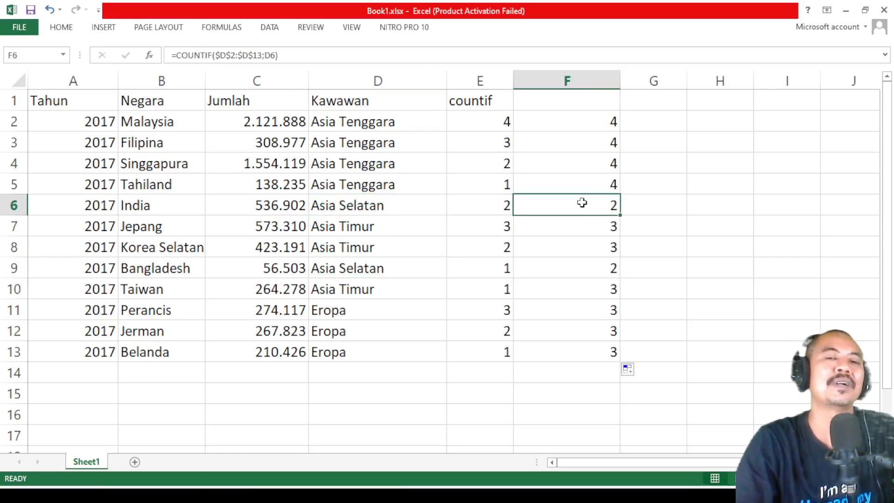
pyautogui.click(543, 100)
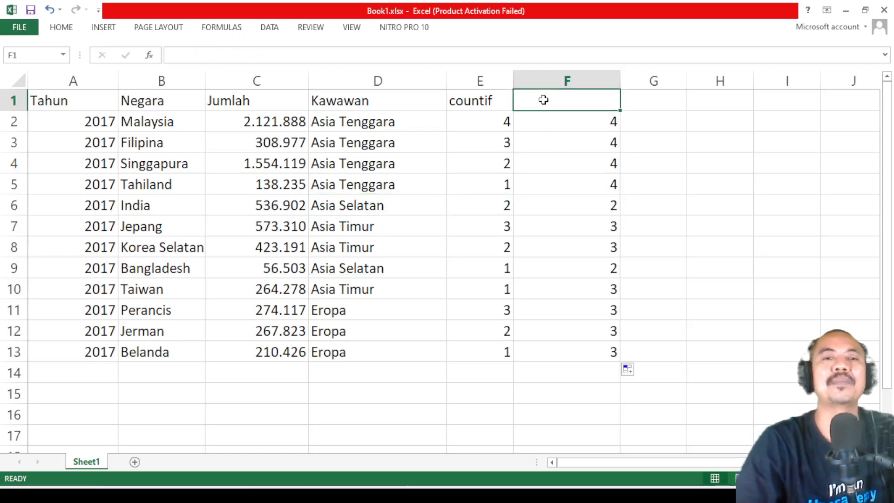